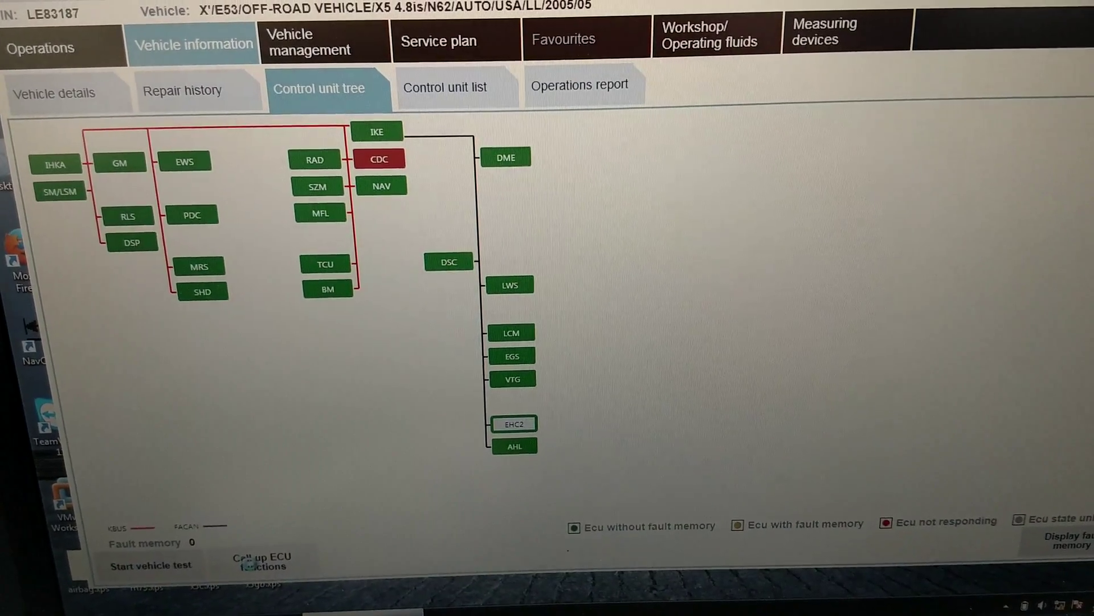
Step: Call up ECU functions for the EHC2 unit to show its WABCO identification data
{"action": "left_click", "coordinate": [248, 562]}
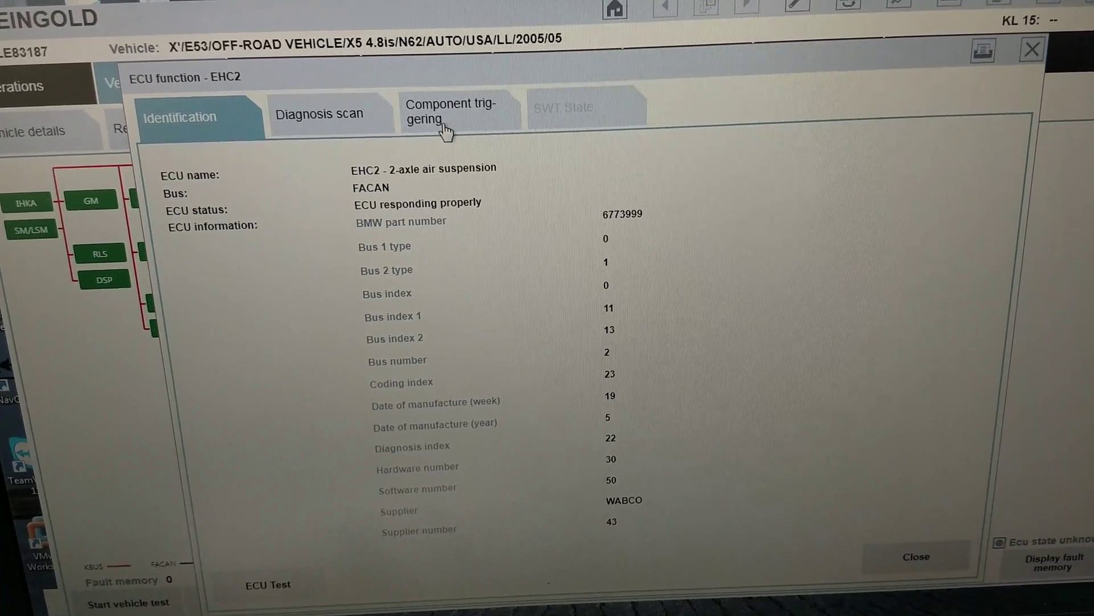
Step: In Component triggering, check Raise/lower vehicle, then open 'Set zero point, ride level'
{"action": "left_click", "coordinate": [443, 128]}
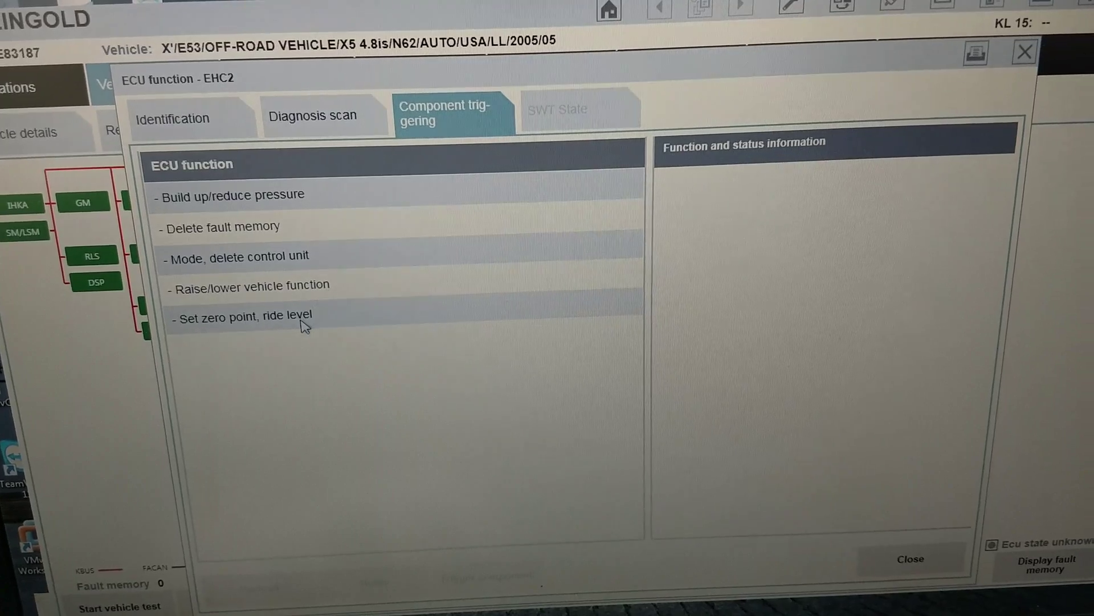
{"action": "left_click", "coordinate": [331, 294]}
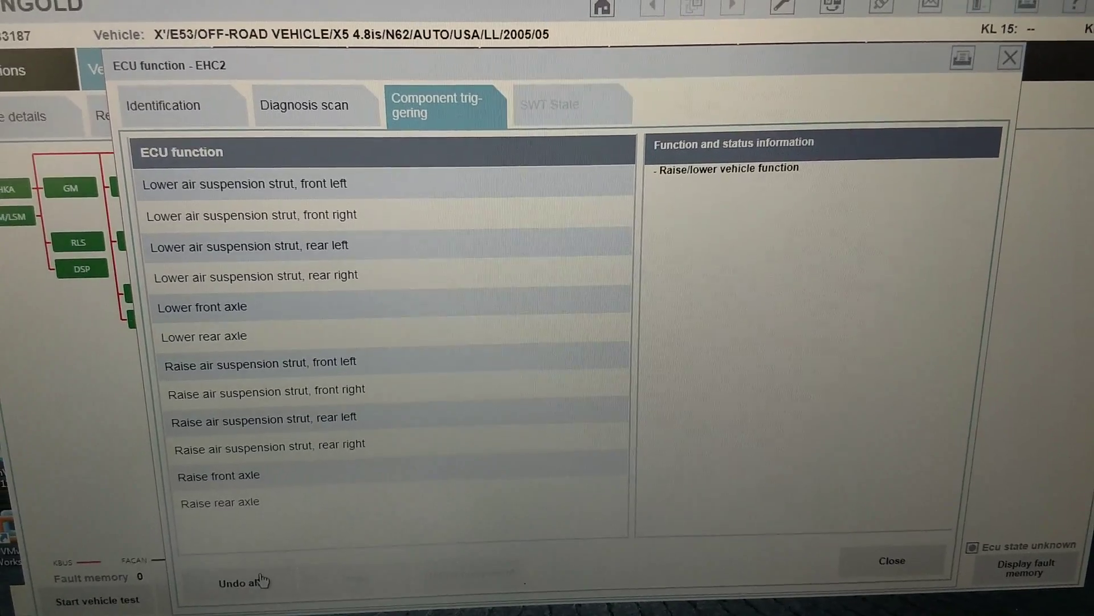
{"action": "left_click", "coordinate": [257, 584]}
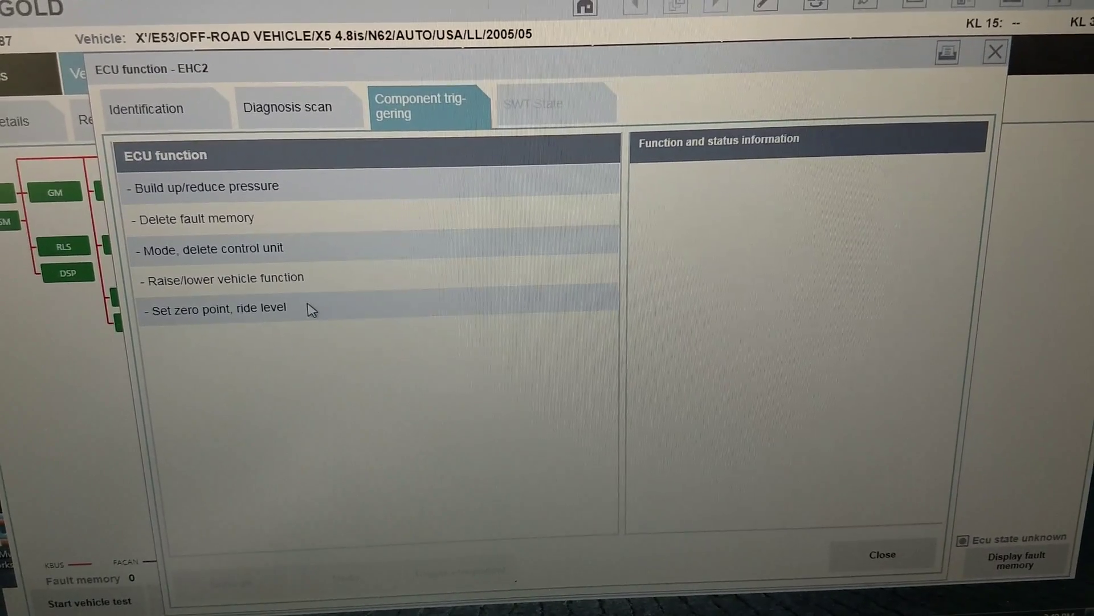
{"action": "left_click", "coordinate": [311, 310]}
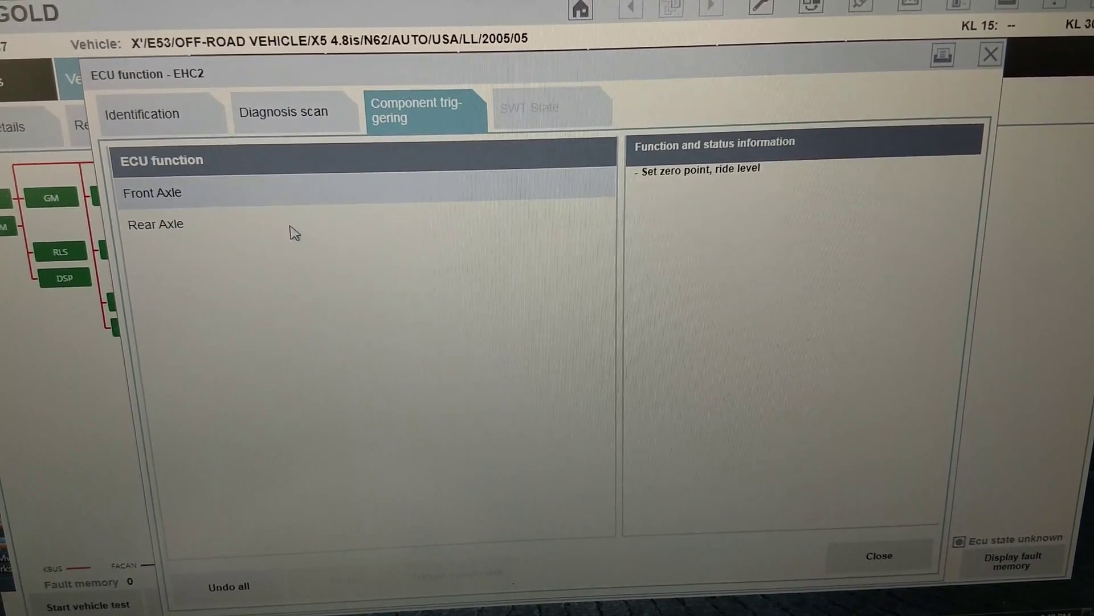
Step: Activate the ride-height offset for the front axle and the rear axle
{"action": "left_click", "coordinate": [295, 203]}
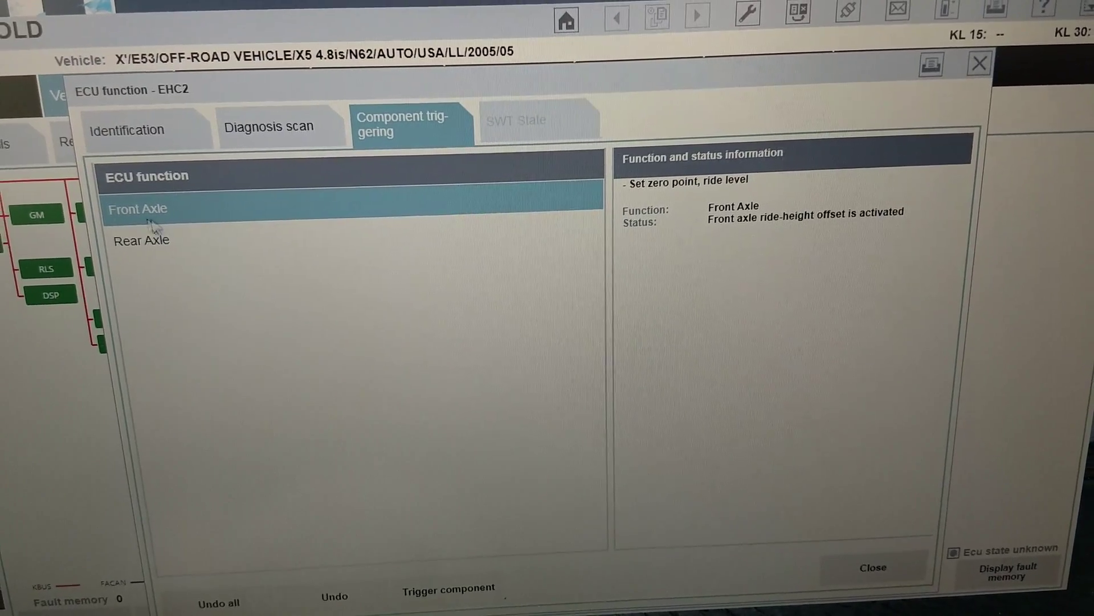
{"action": "left_click", "coordinate": [129, 235]}
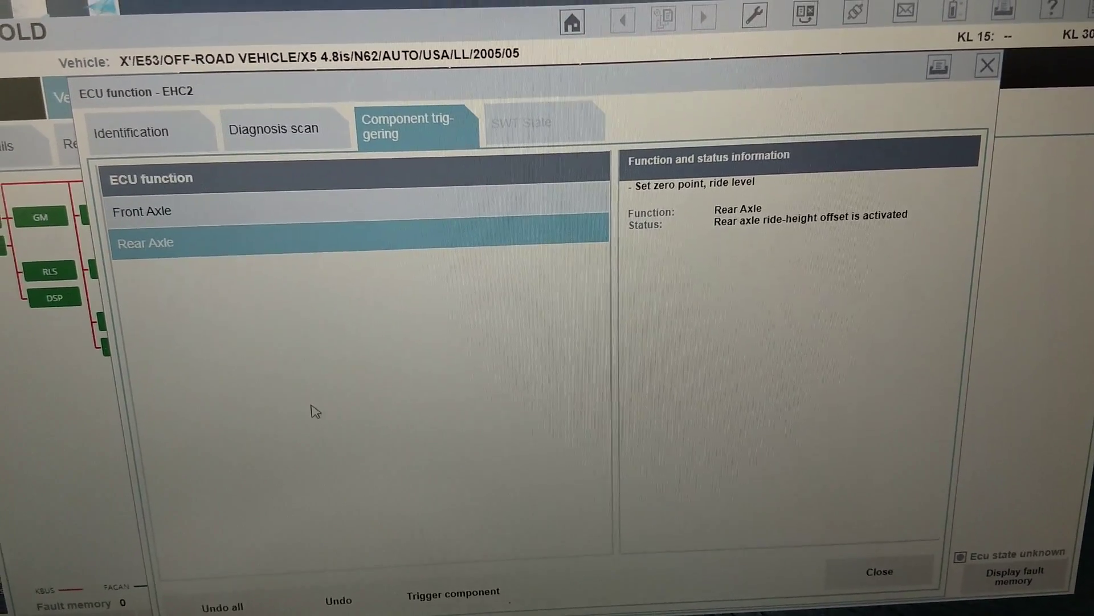